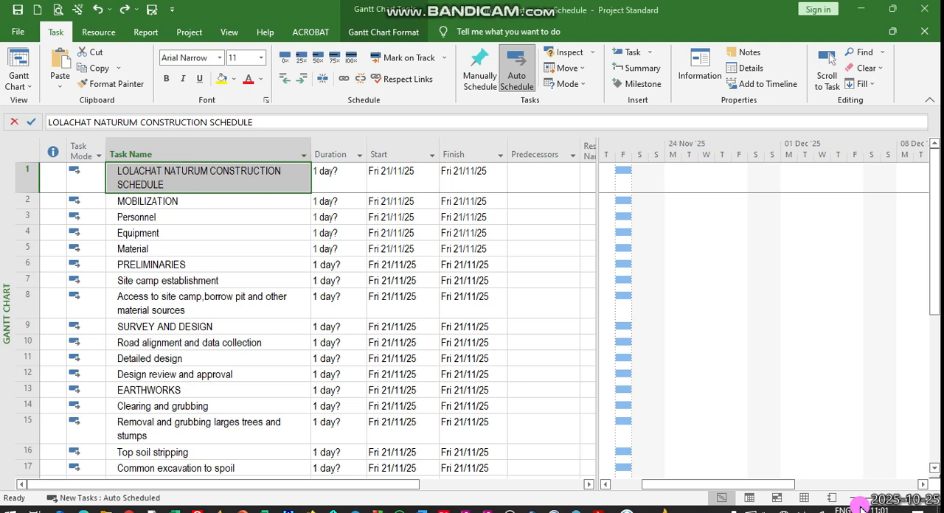
{"action": "left_click", "coordinate": [817, 416]}
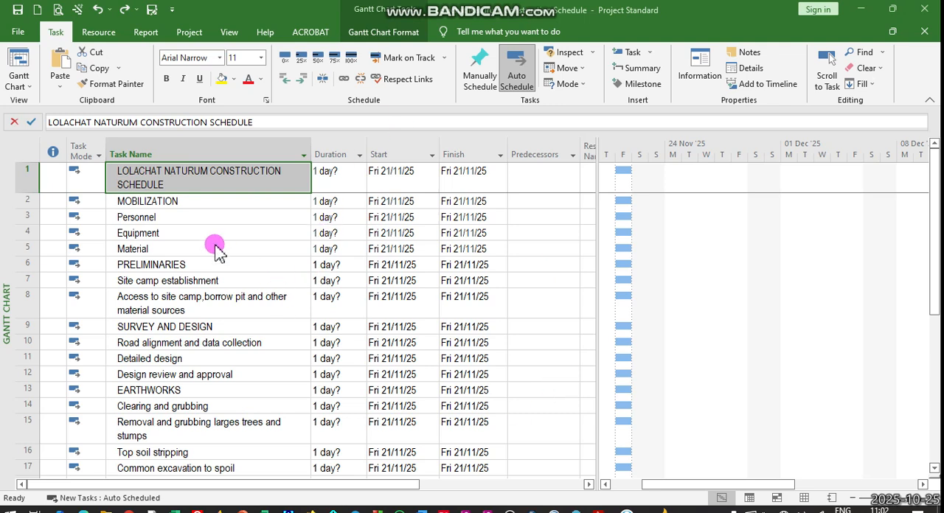
{"action": "left_click", "coordinate": [145, 33]}
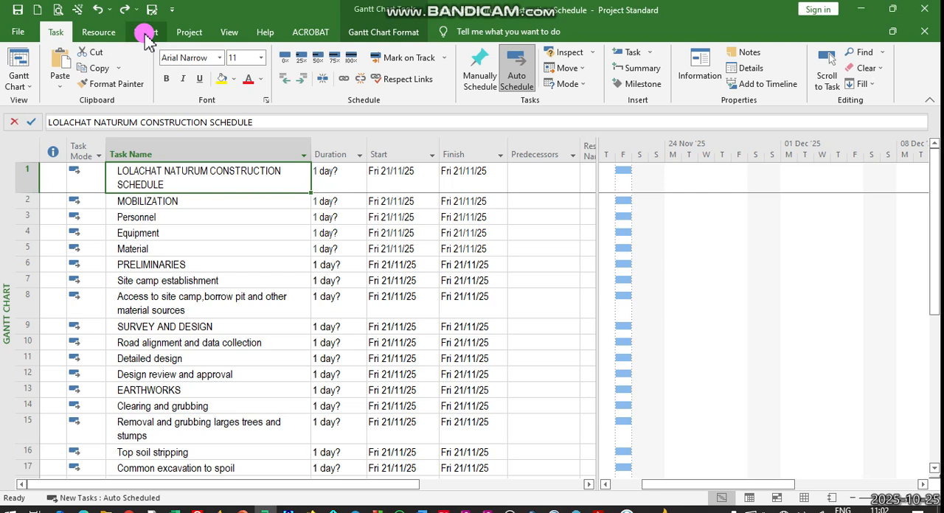
{"action": "left_click", "coordinate": [146, 35]}
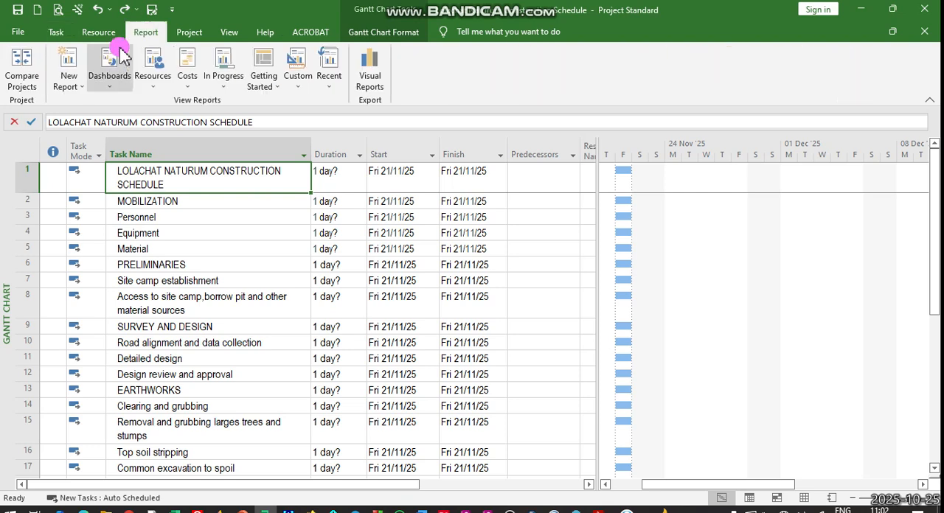
- Examine the calendar for choosing a new project start date in Move Project, and cancel without moving the project
{"action": "left_click", "coordinate": [186, 36]}
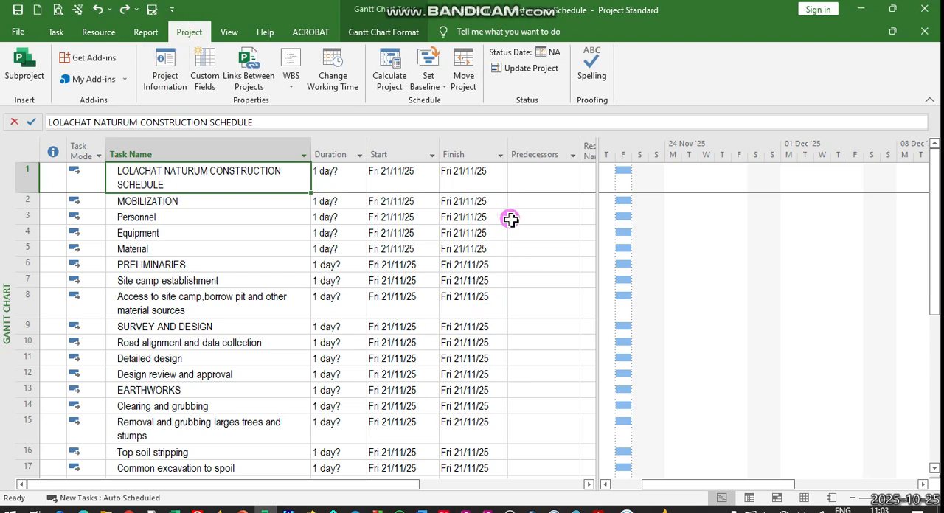
{"action": "left_click", "coordinate": [463, 65]}
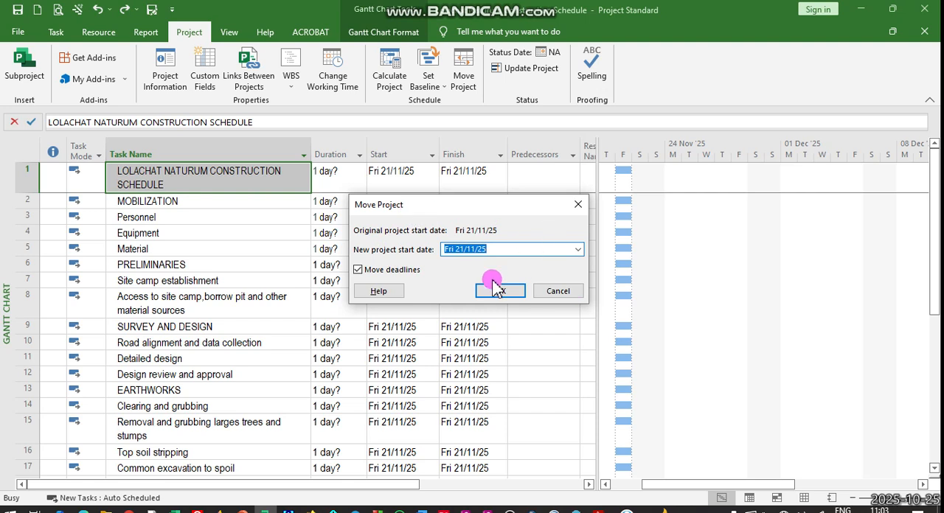
{"action": "left_click", "coordinate": [578, 250]}
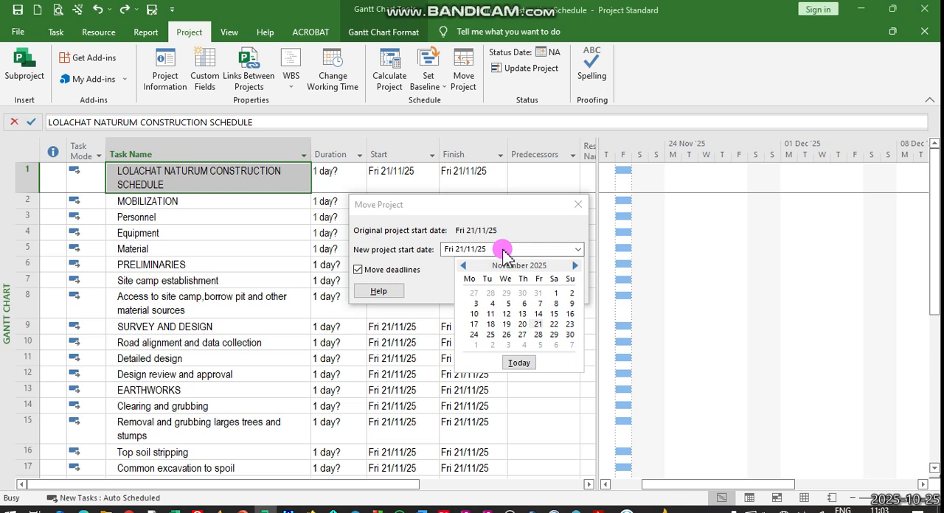
{"action": "left_click", "coordinate": [576, 266]}
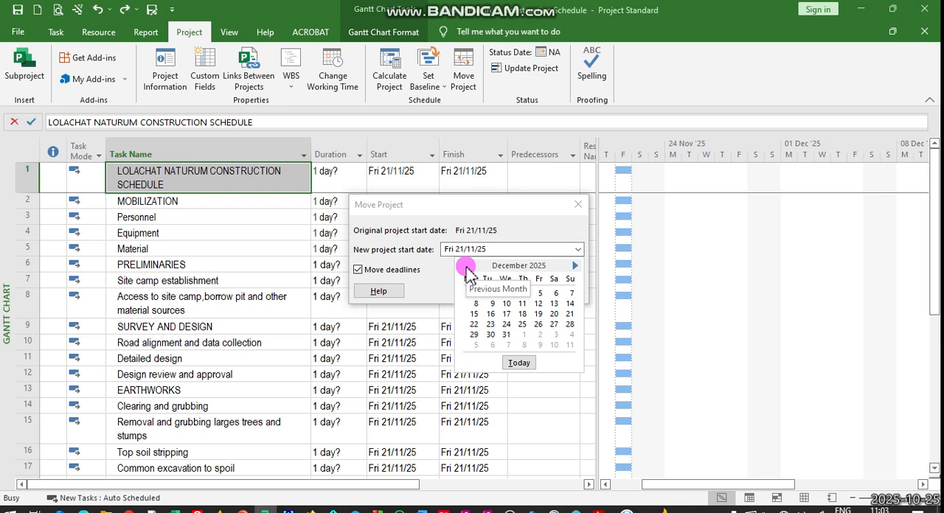
{"action": "left_click", "coordinate": [466, 269]}
{"action": "left_click", "coordinate": [466, 270]}
{"action": "left_click", "coordinate": [466, 270]}
{"action": "left_click", "coordinate": [467, 270]}
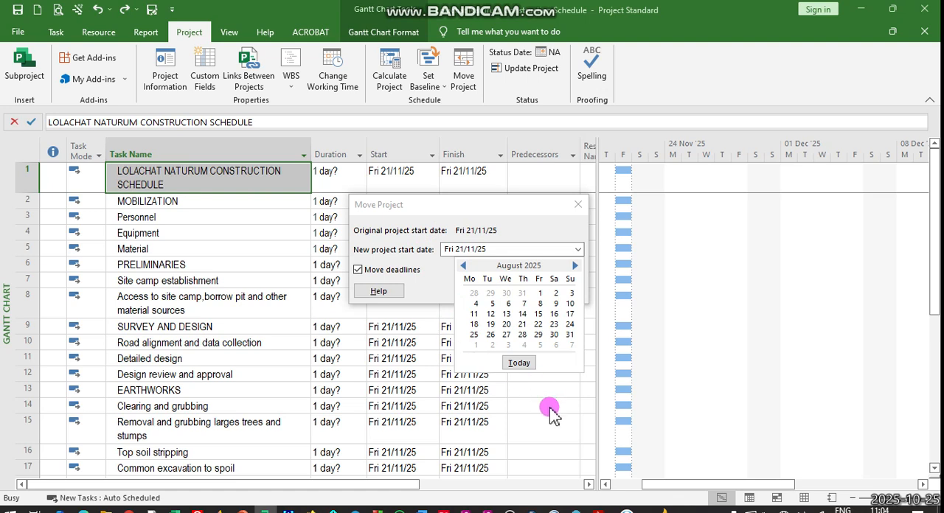
{"action": "left_click", "coordinate": [579, 207]}
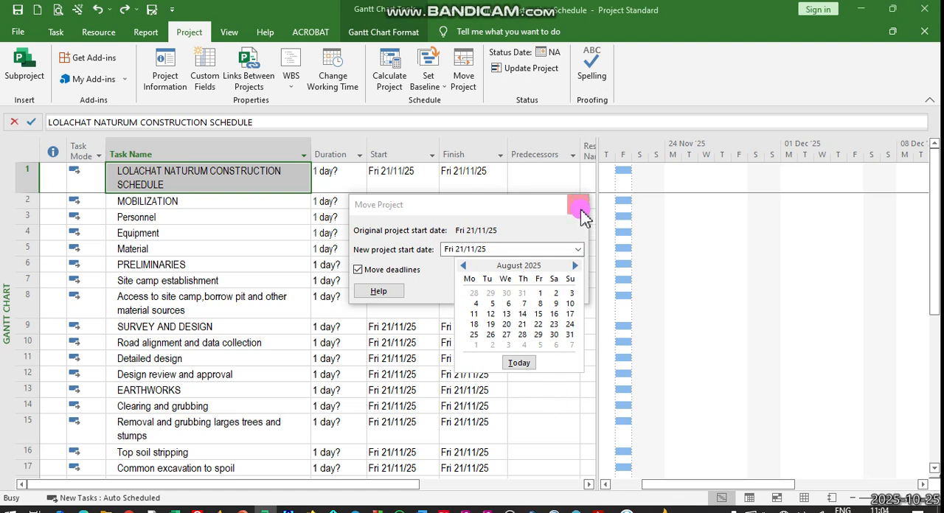
{"action": "left_click", "coordinate": [558, 291]}
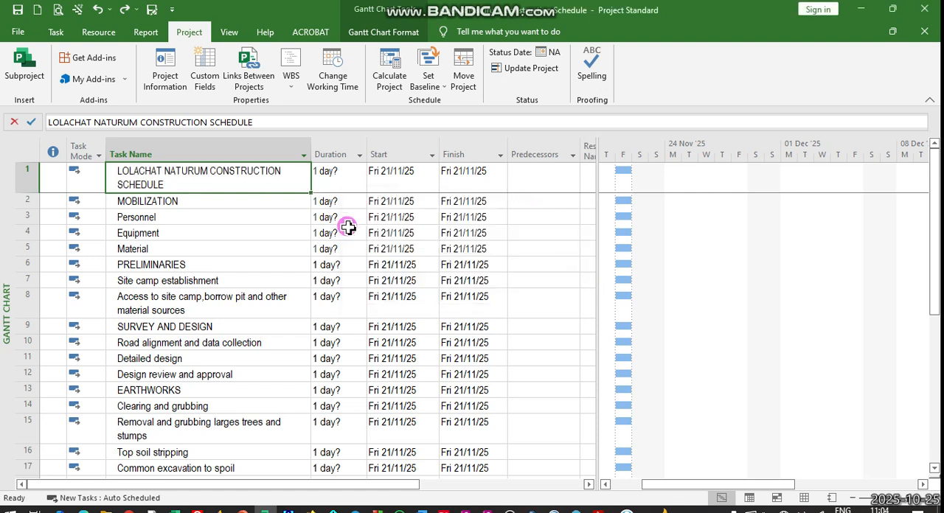
- Examine the schedule options for the units in which duration and work are entered, and cancel without saving changes
{"action": "left_click", "coordinate": [56, 33]}
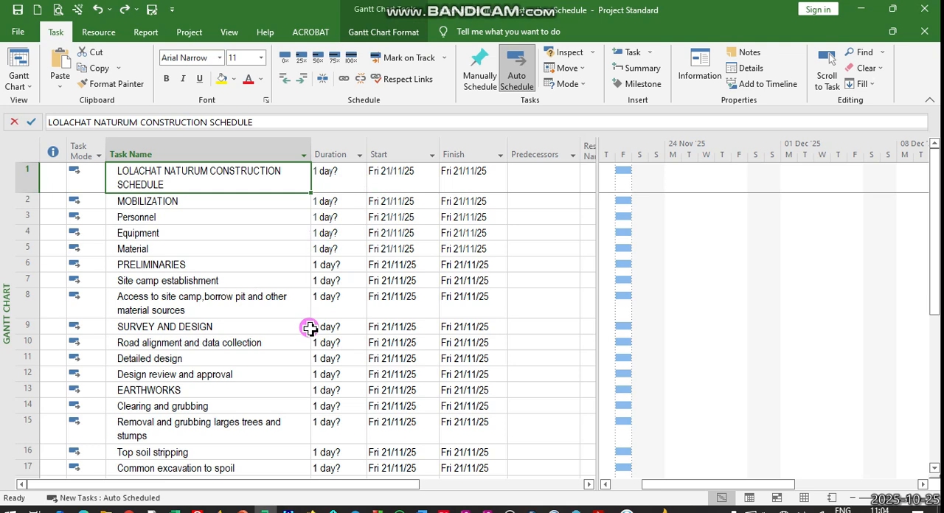
{"action": "left_click", "coordinate": [20, 35]}
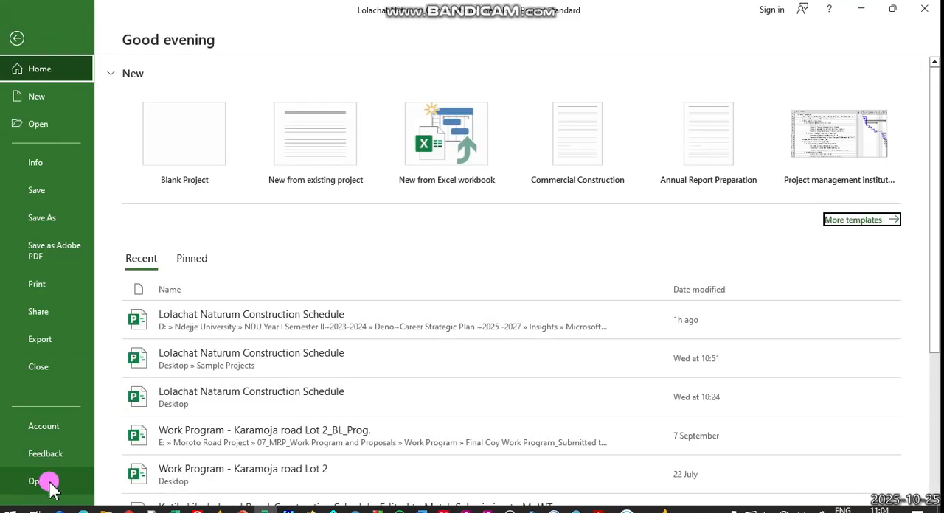
{"action": "left_click", "coordinate": [42, 480]}
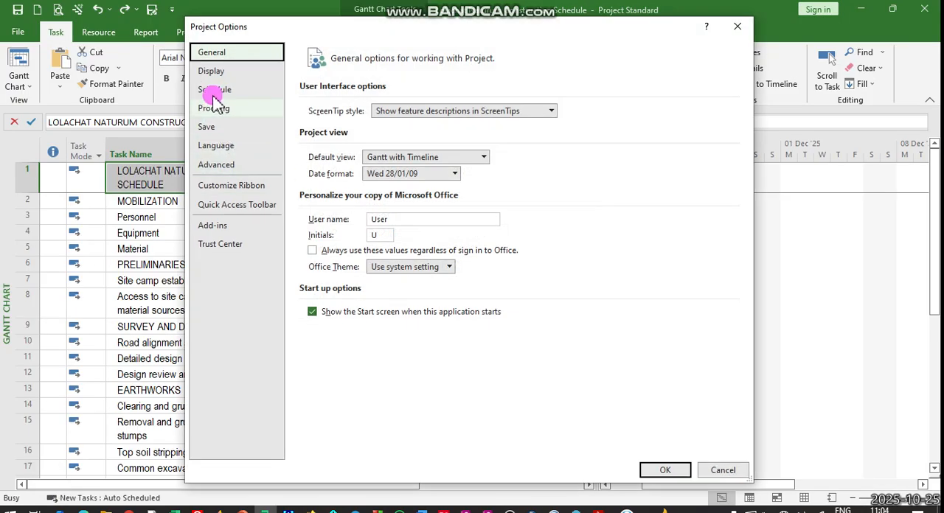
{"action": "left_click", "coordinate": [214, 91]}
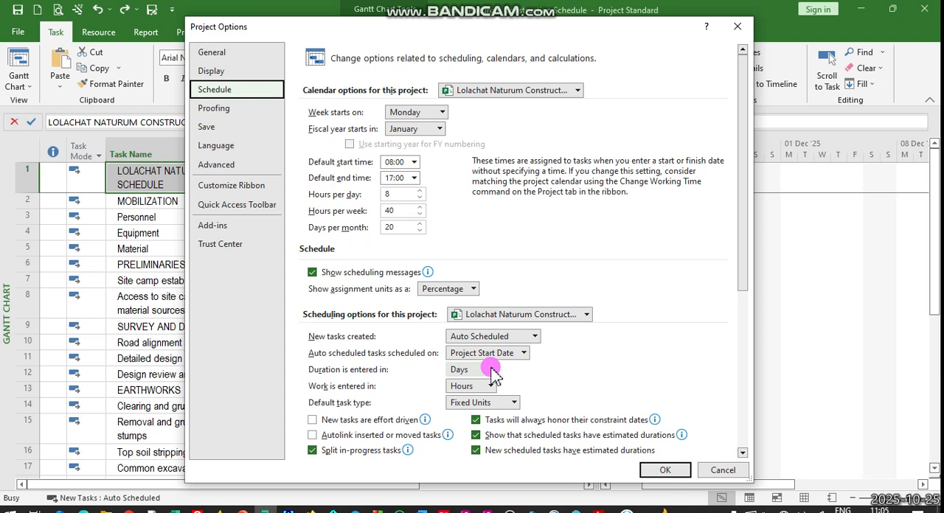
{"action": "left_click", "coordinate": [492, 370]}
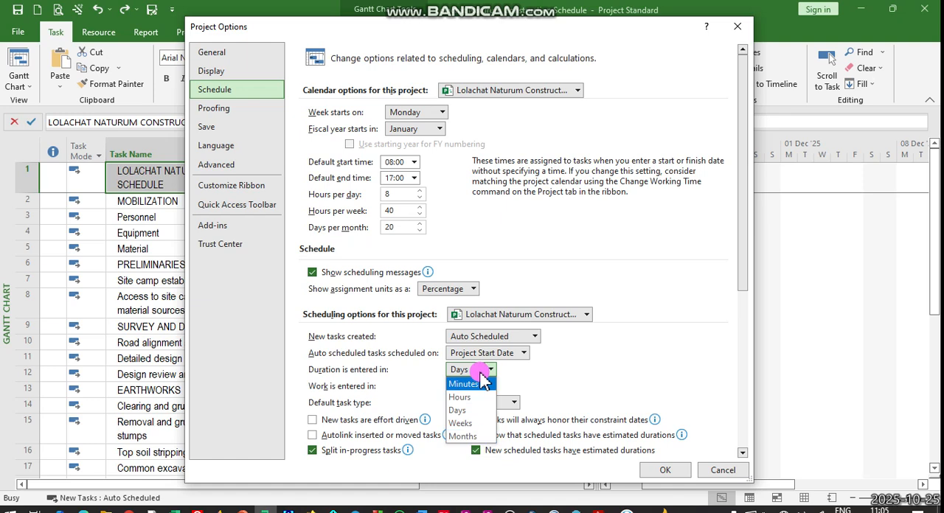
{"action": "left_click", "coordinate": [460, 410]}
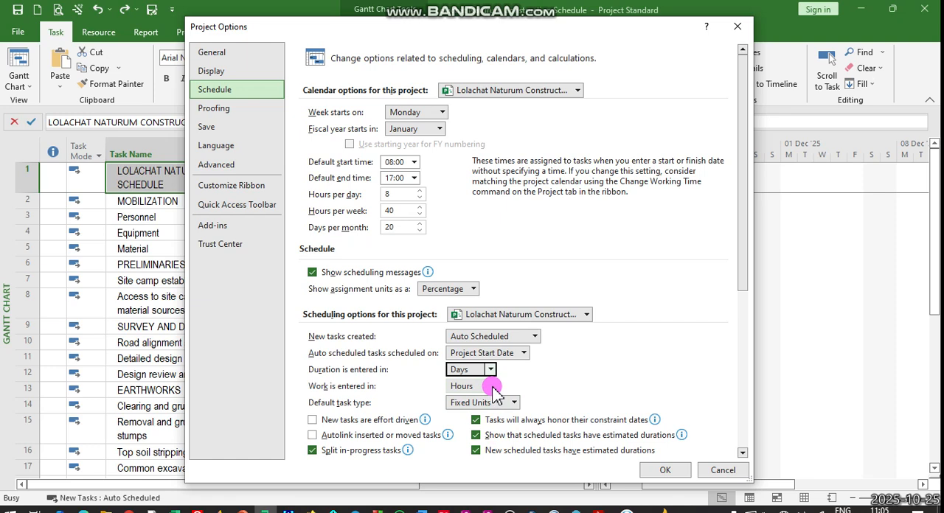
{"action": "left_click", "coordinate": [493, 389]}
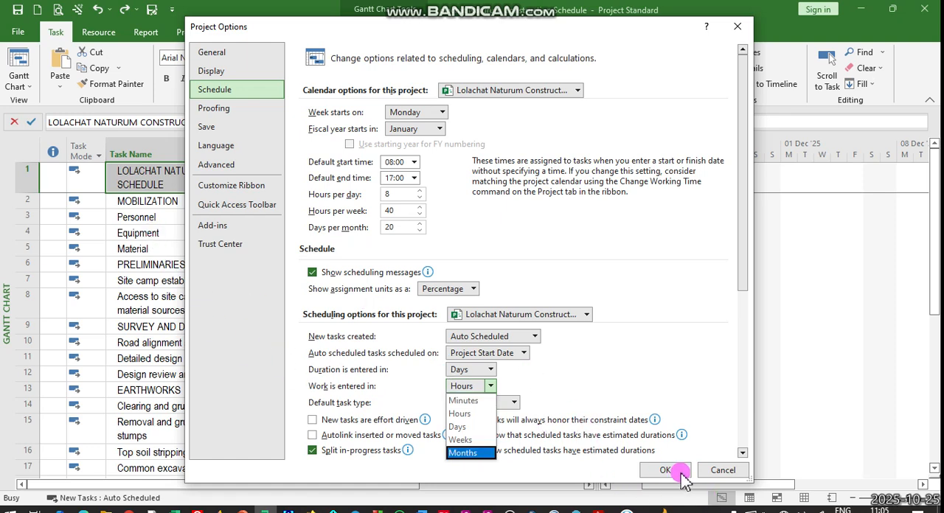
{"action": "left_click", "coordinate": [717, 472]}
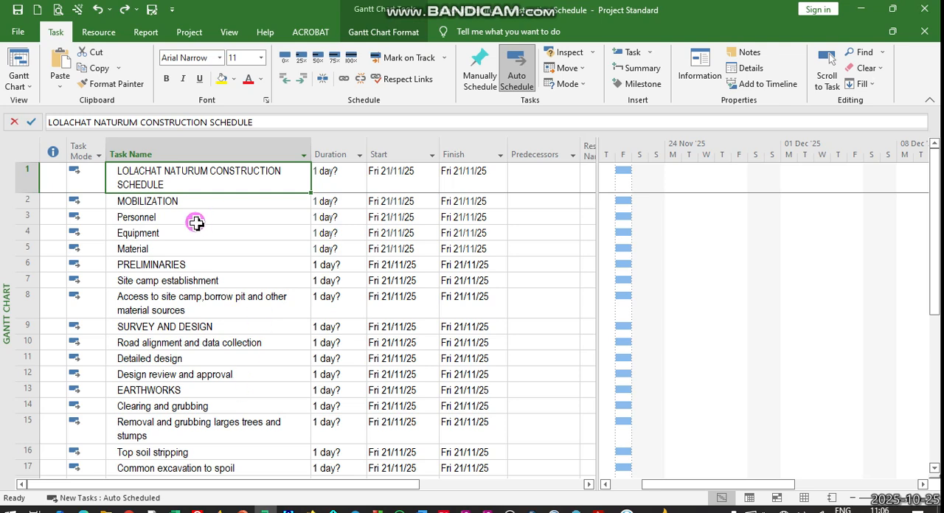
- Format the text of the entire task table in Arial Narrow, size 10
{"action": "left_click", "coordinate": [34, 146]}
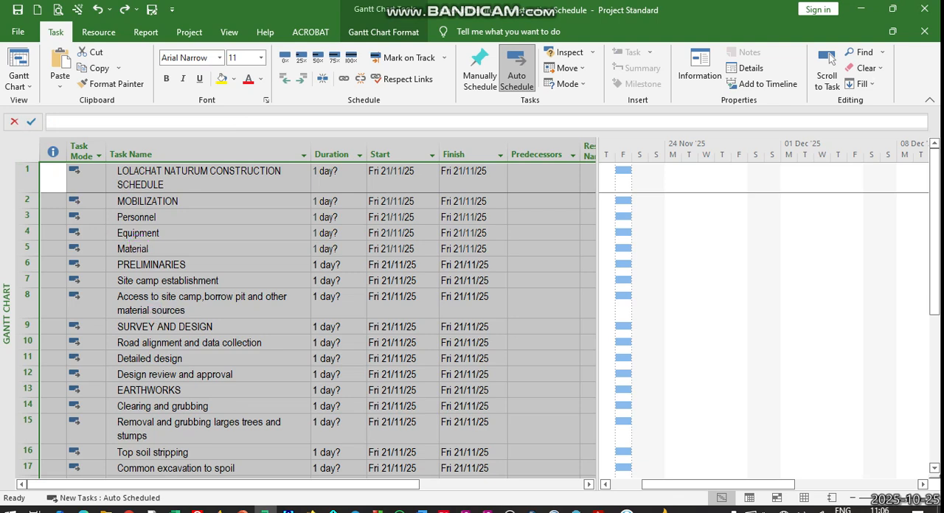
{"action": "left_click", "coordinate": [222, 57]}
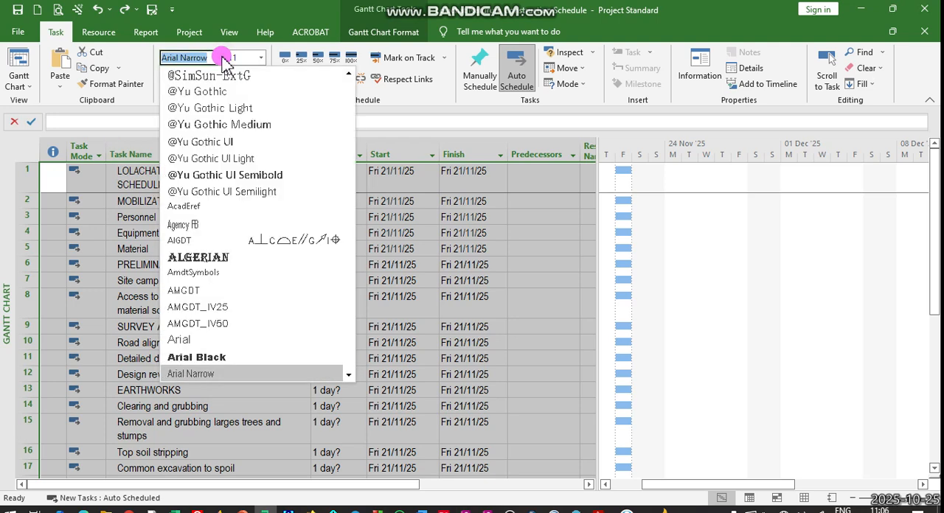
{"action": "left_click", "coordinate": [200, 378]}
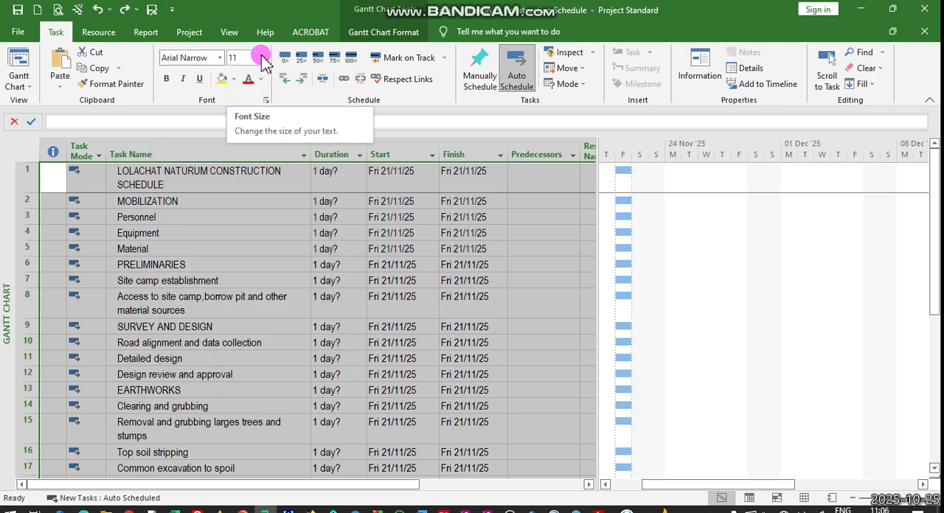
{"action": "left_click", "coordinate": [264, 61]}
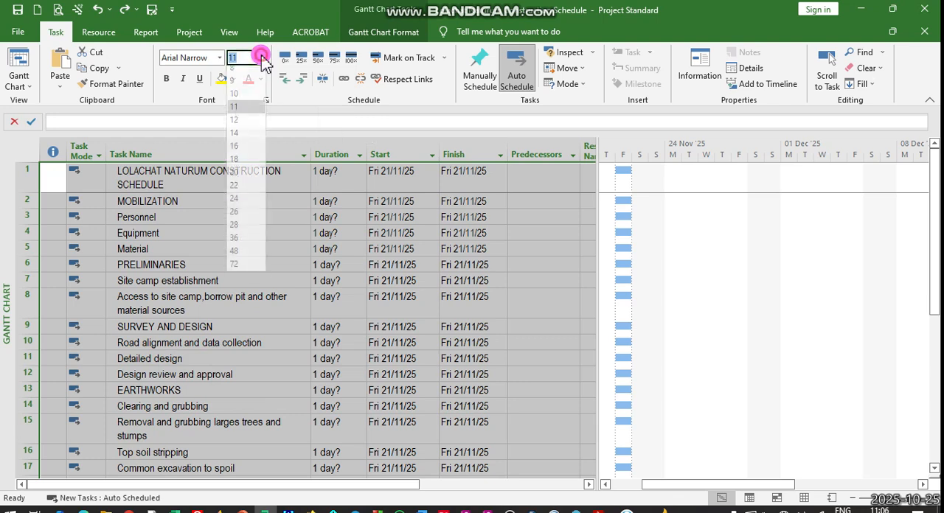
{"action": "left_click", "coordinate": [254, 96]}
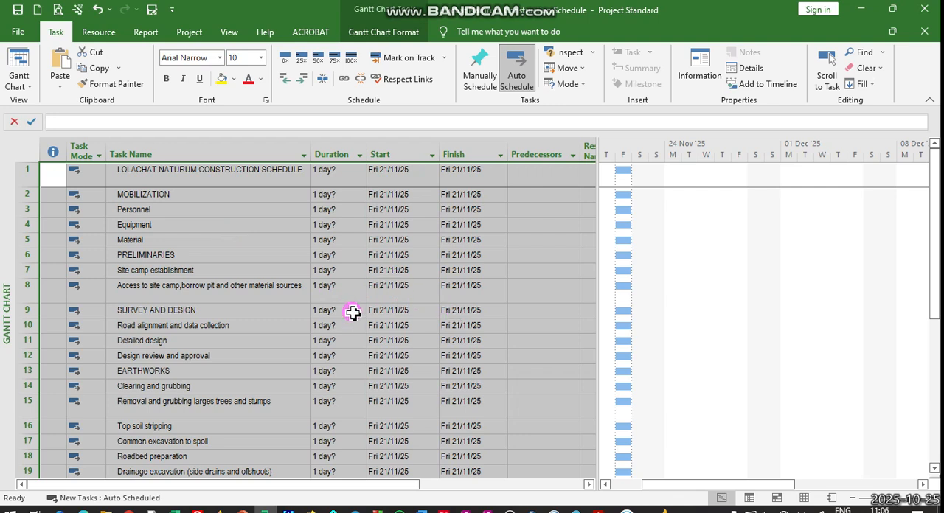
{"action": "left_click", "coordinate": [523, 341]}
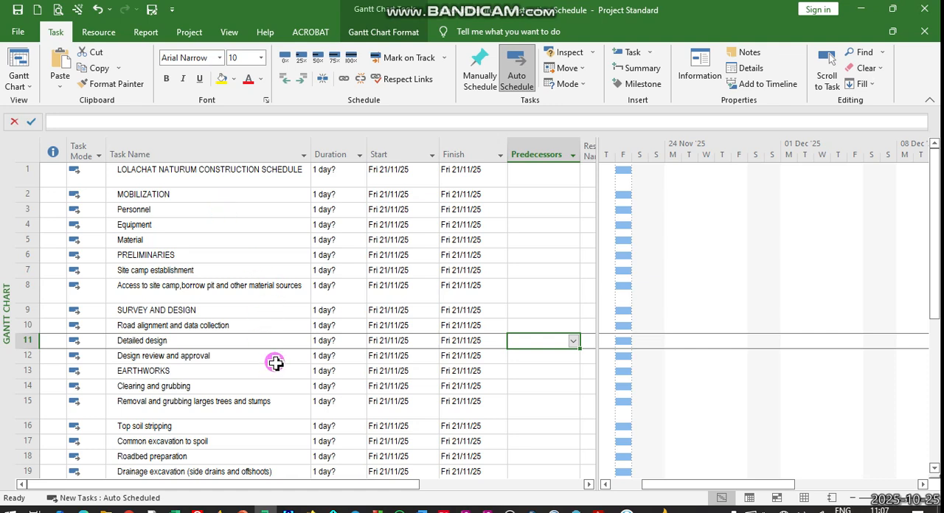
- Set the scheduling mode for new tasks to Manually Scheduled
{"action": "left_click", "coordinate": [34, 151]}
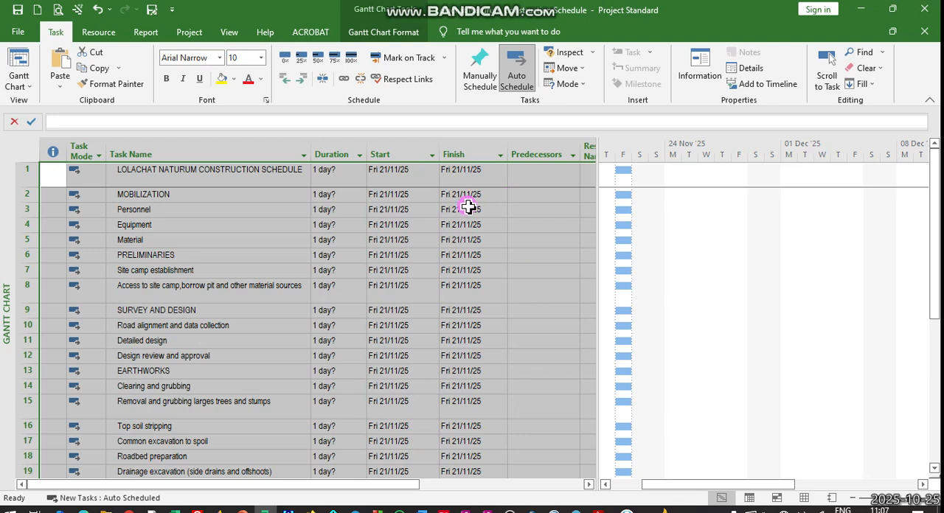
{"action": "left_click", "coordinate": [126, 501]}
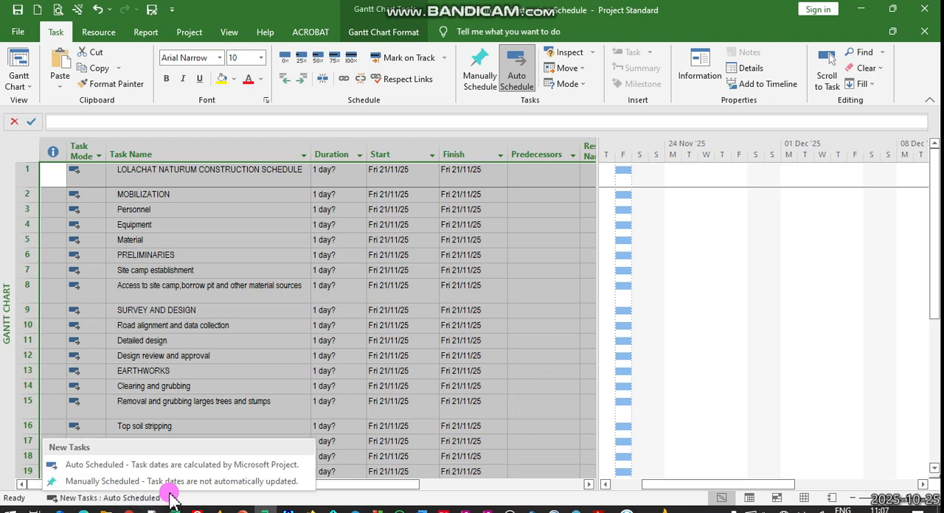
{"action": "left_click", "coordinate": [120, 482]}
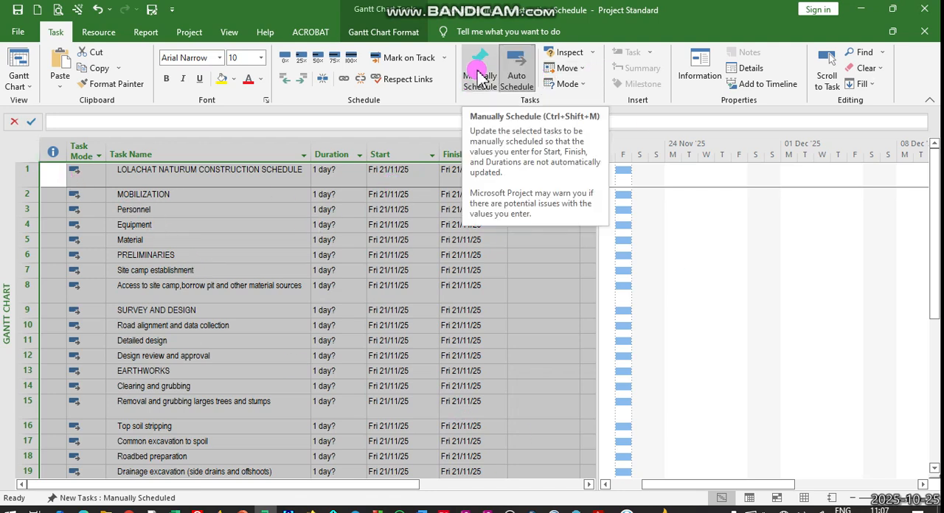
- Switch all existing tasks in the table to manual scheduling
{"action": "left_click", "coordinate": [516, 77]}
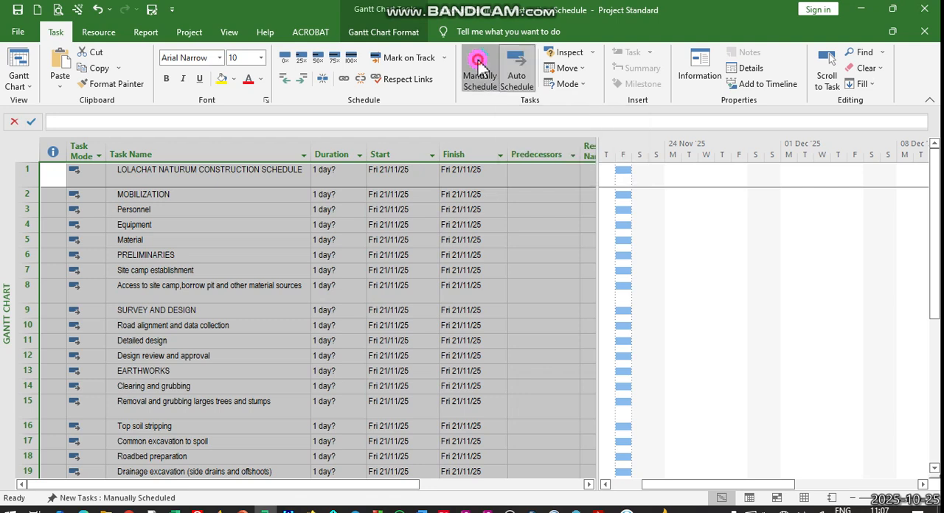
{"action": "left_click", "coordinate": [479, 72]}
{"action": "left_click", "coordinate": [525, 345]}
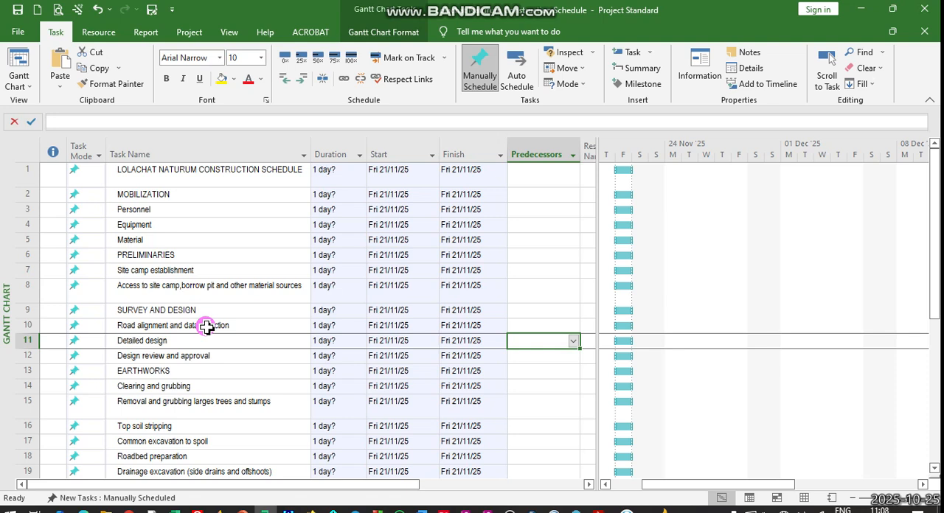
- Return all existing tasks in the table to automatic scheduling
{"action": "left_click", "coordinate": [27, 150]}
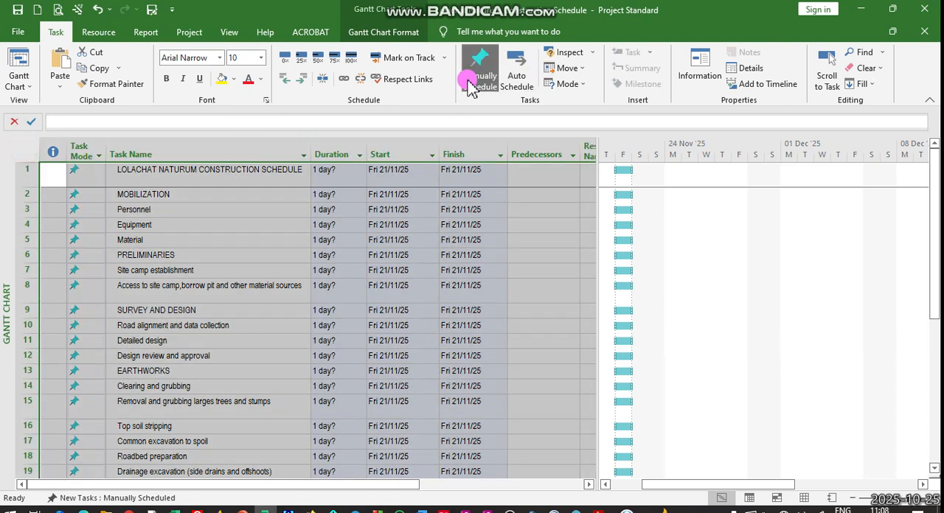
{"action": "left_click", "coordinate": [520, 73]}
{"action": "left_click", "coordinate": [302, 327]}
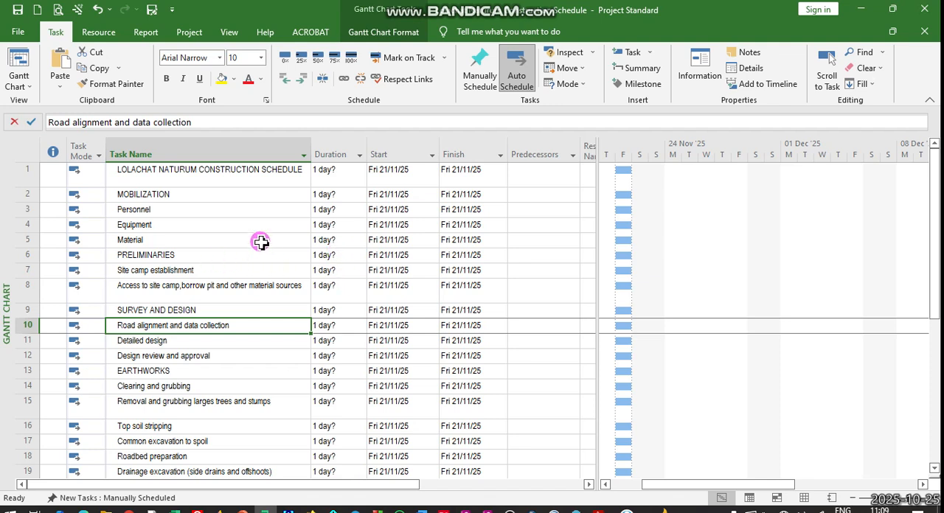
- Set the duration of the Personnel task under MOBILIZATION to 21 days
{"action": "left_click", "coordinate": [338, 209]}
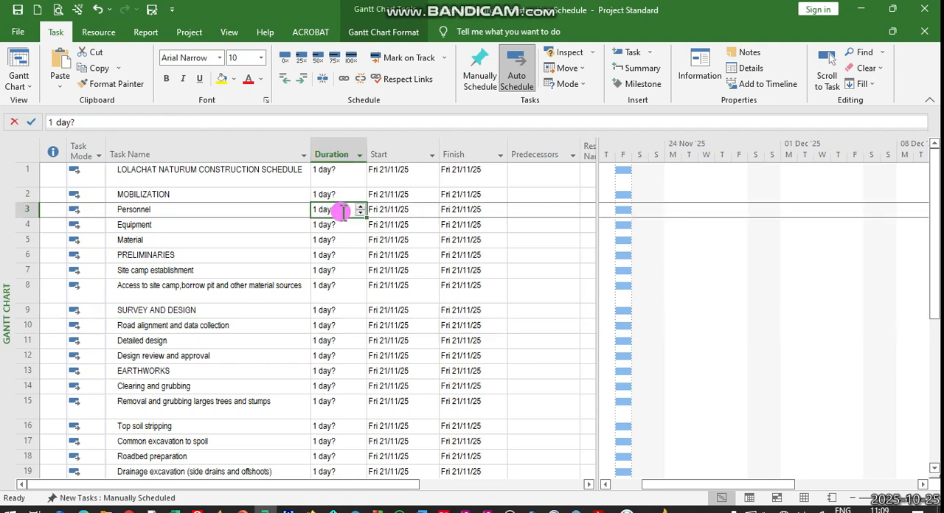
{"action": "left_click", "coordinate": [360, 206]}
{"action": "left_click", "coordinate": [360, 206]}
{"action": "left_click", "coordinate": [360, 207]}
{"action": "left_click", "coordinate": [360, 206]}
{"action": "left_click", "coordinate": [360, 207]}
{"action": "left_click", "coordinate": [360, 207]}
{"action": "left_click", "coordinate": [359, 206]}
{"action": "left_click", "coordinate": [360, 207]}
{"action": "left_click", "coordinate": [360, 206]}
{"action": "left_click", "coordinate": [360, 206]}
{"action": "left_click", "coordinate": [360, 206]}
{"action": "left_click", "coordinate": [360, 206]}
{"action": "left_click", "coordinate": [360, 206]}
{"action": "left_click", "coordinate": [360, 206]}
{"action": "left_click", "coordinate": [360, 207]}
{"action": "left_click", "coordinate": [360, 207]}
{"action": "left_click", "coordinate": [360, 208]}
{"action": "left_click", "coordinate": [360, 207]}
{"action": "left_click", "coordinate": [359, 207]}
{"action": "left_click", "coordinate": [360, 207]}
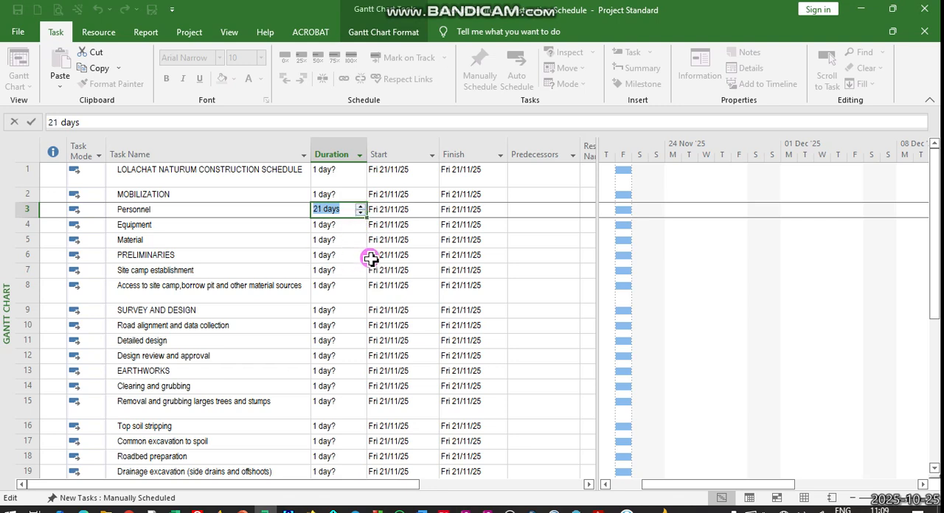
- Set the duration of the Equipment task under MOBILIZATION to 30 days
{"action": "left_click", "coordinate": [325, 225]}
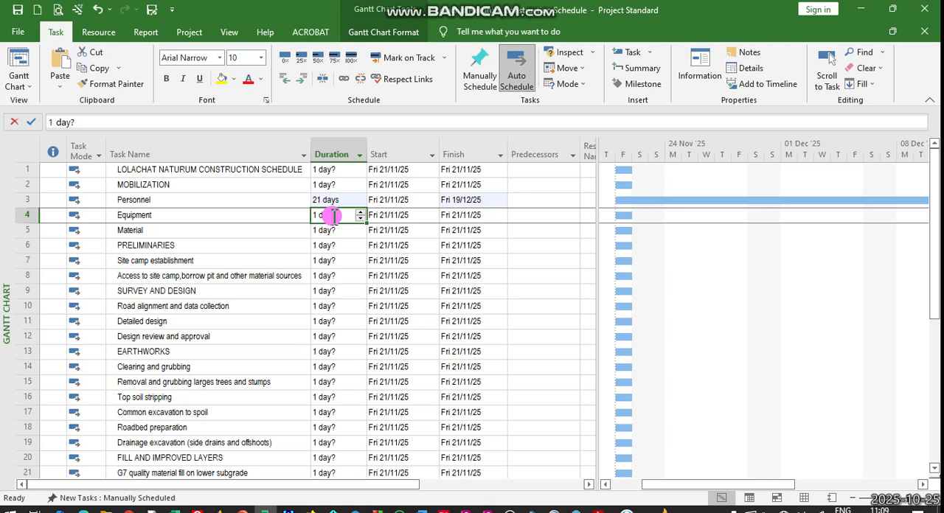
{"action": "type", "text": "30"}
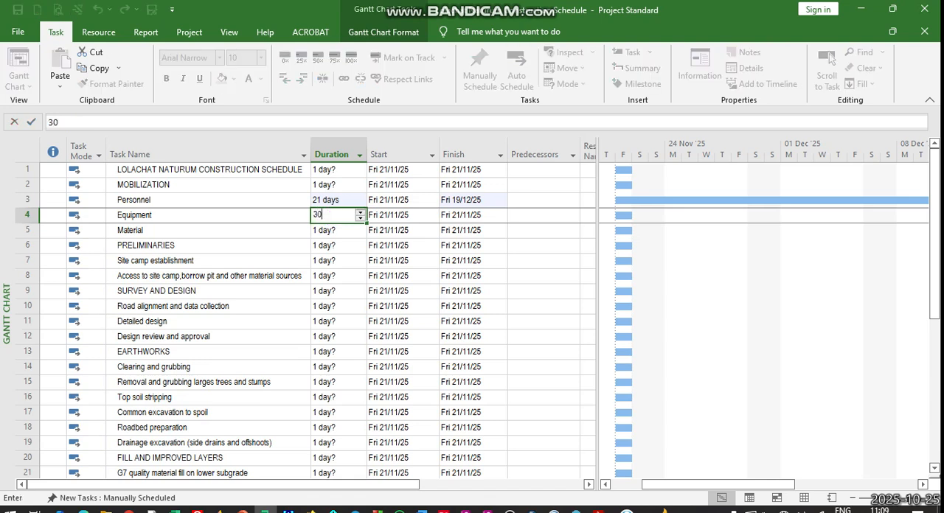
{"action": "left_click", "coordinate": [343, 245]}
{"action": "left_click", "coordinate": [353, 200]}
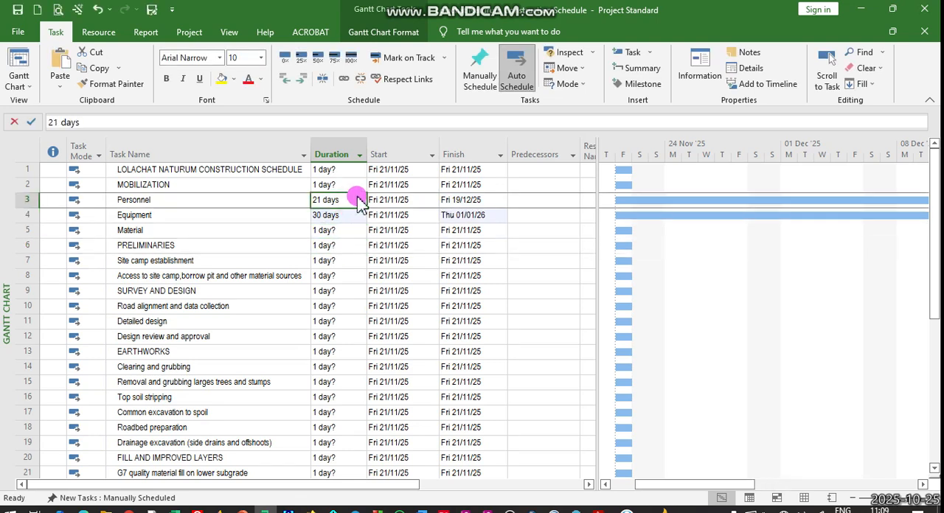
{"action": "left_click", "coordinate": [325, 200]}
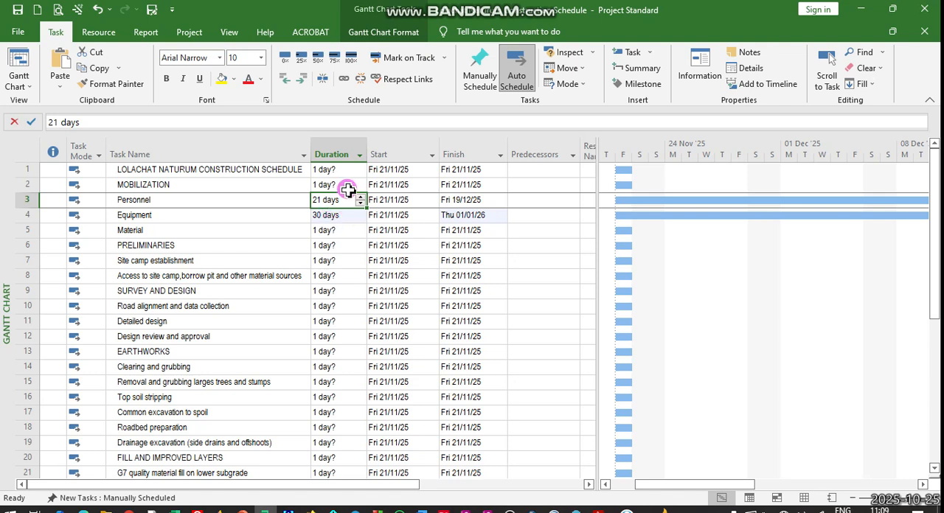
{"action": "left_click", "coordinate": [357, 263]}
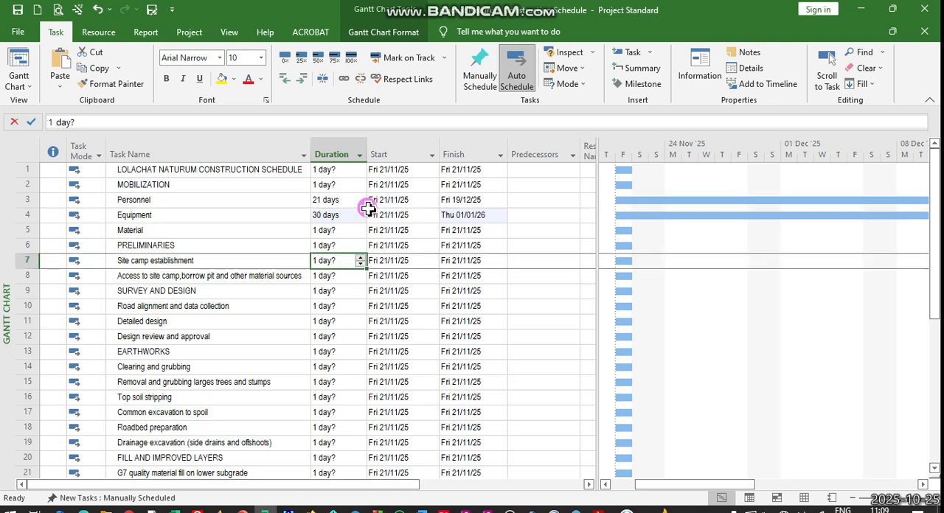